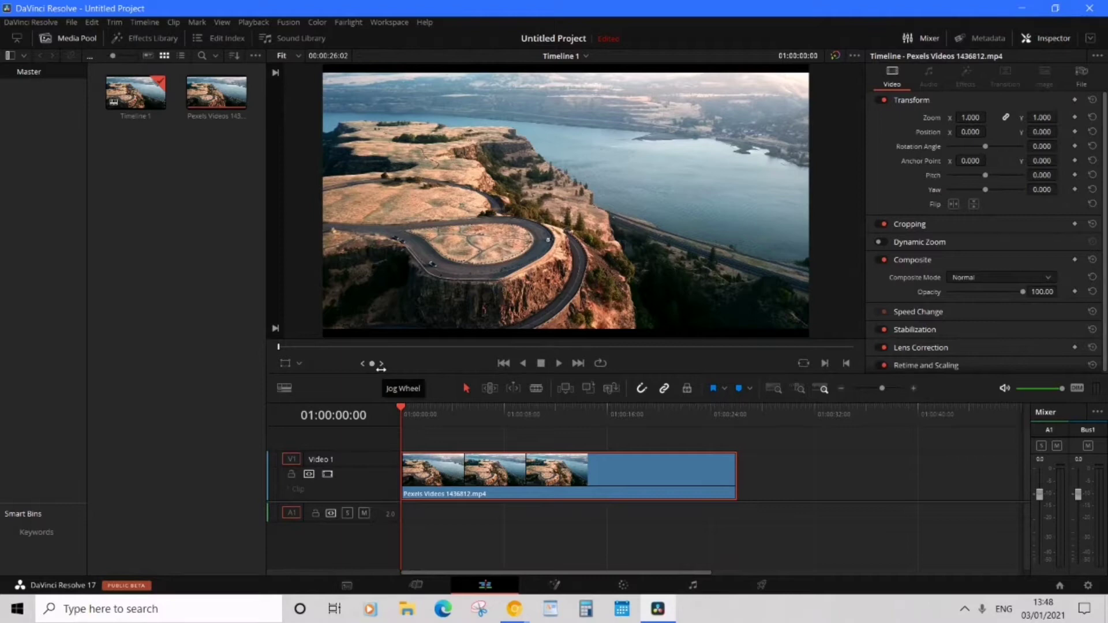
Place Pexels Videos 1436812.mp4 on the V1 track of Timeline 1.
left_click(184, 108)
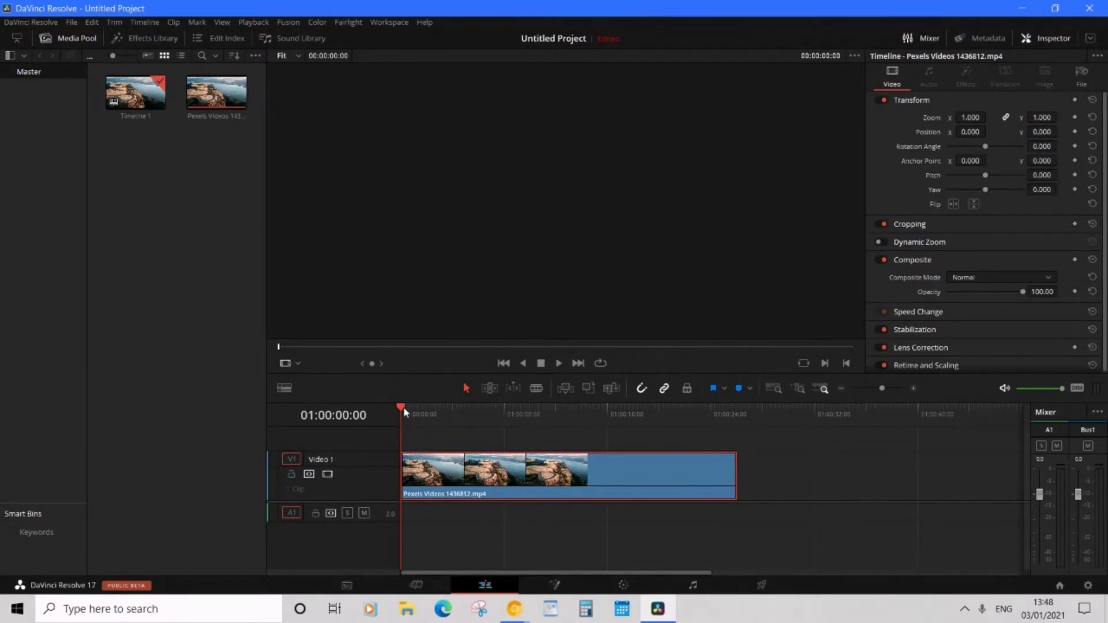
Add starting Zoom and Position keyframes at 01:00:04:19 and show the clip's Transform keyframe lane.
left_click_drag(404, 407, 463, 408)
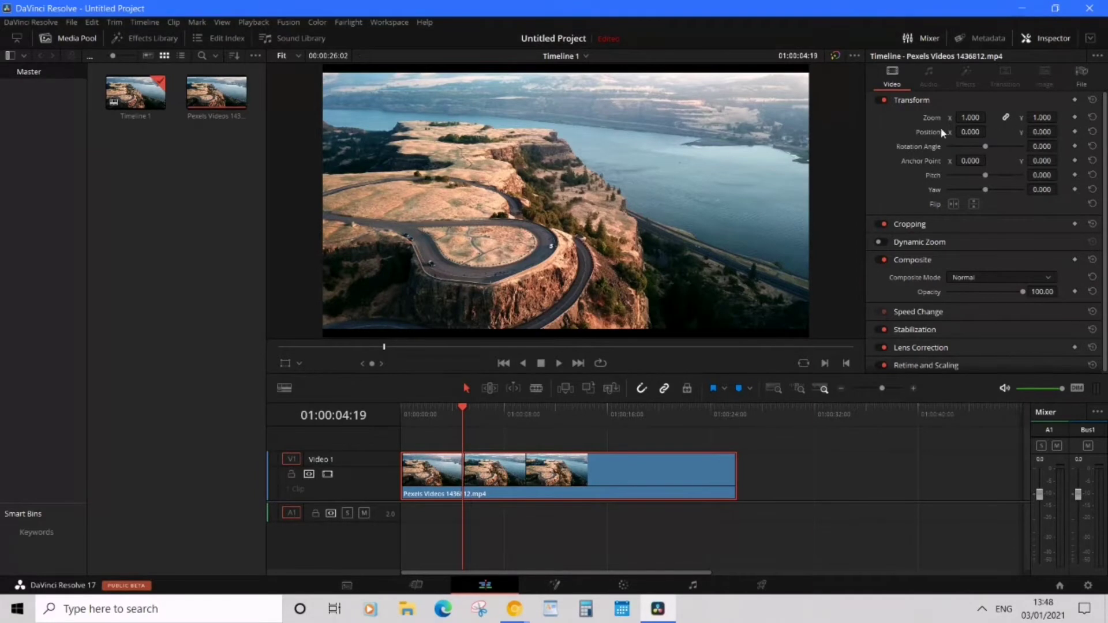
left_click(1074, 118)
left_click(1076, 131)
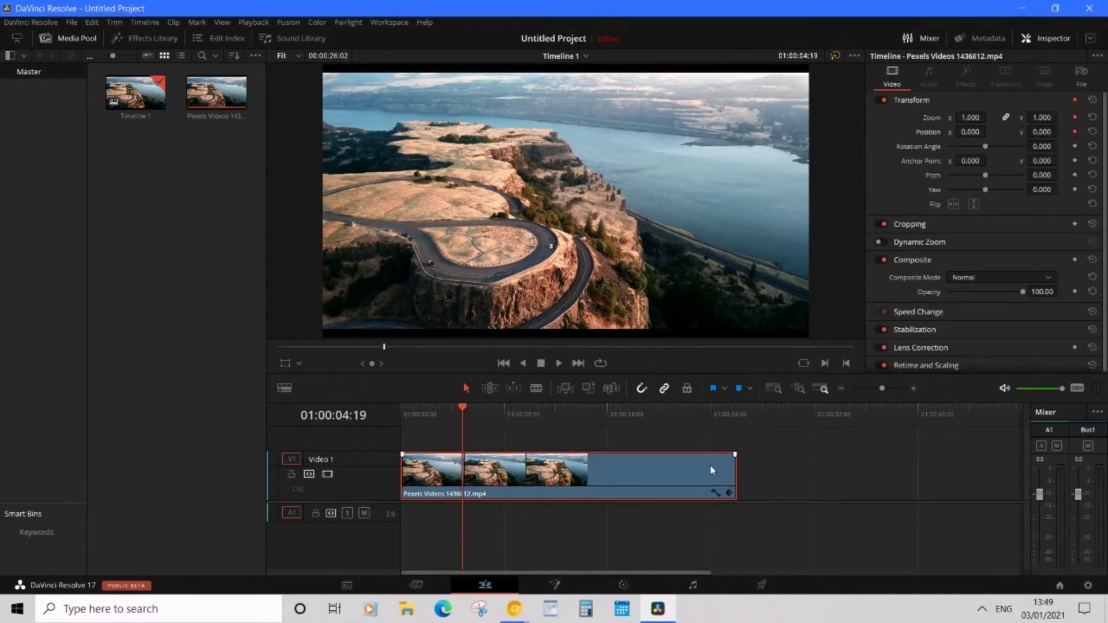
left_click(729, 494)
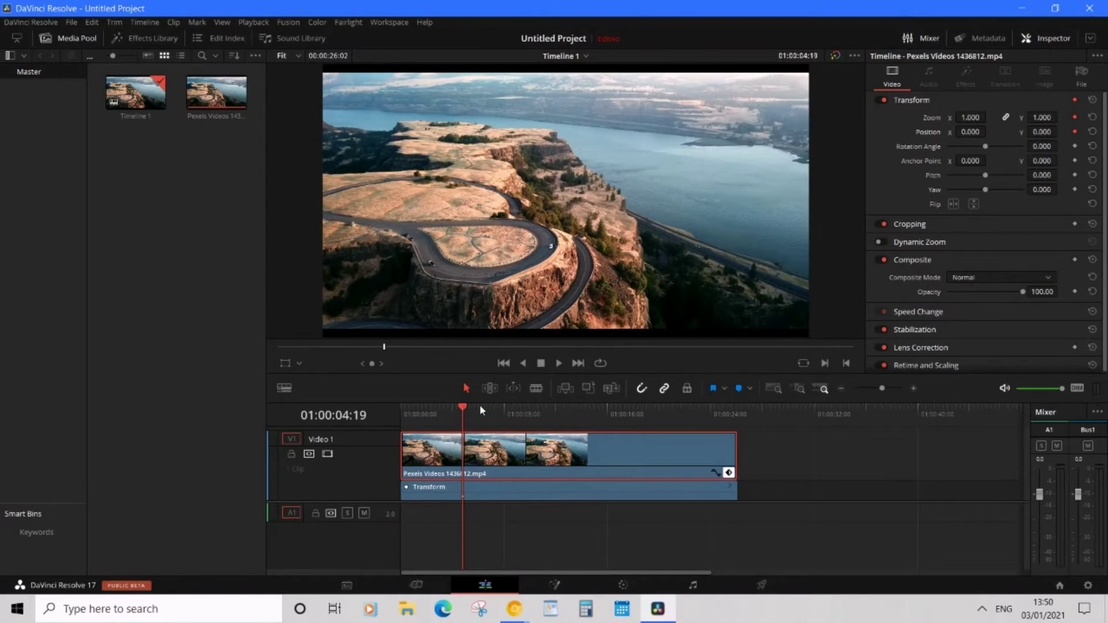
At about 9 s, keyframe Zoom to 2.29 and Position to 521, 343 to frame the road bend.
left_click_drag(464, 409, 522, 408)
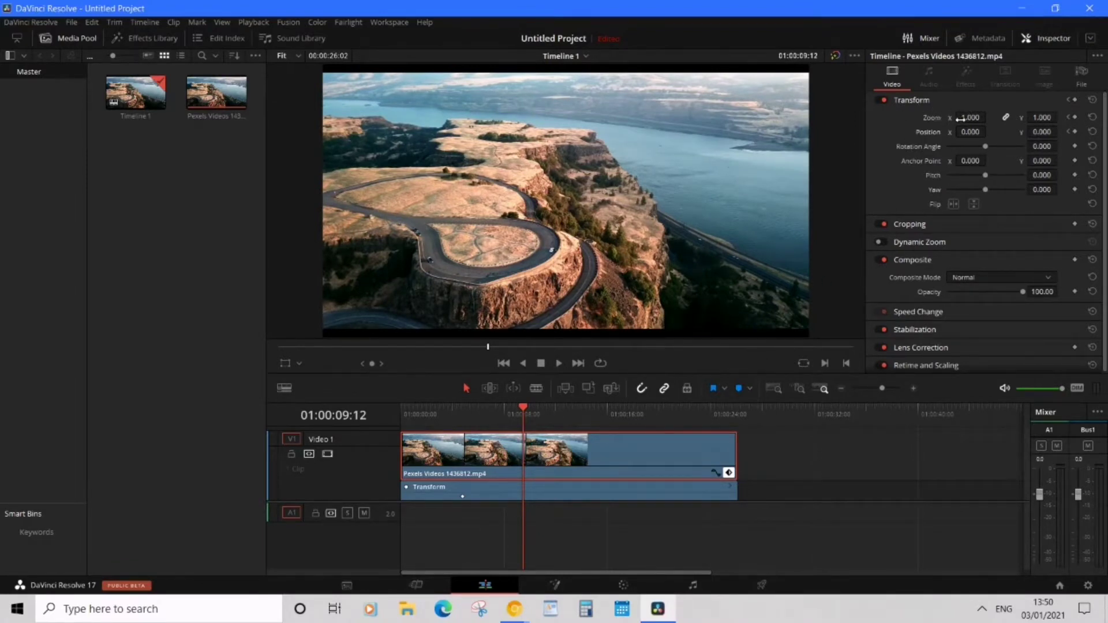
left_click(1075, 115)
left_click(1074, 132)
left_click_drag(989, 118, 946, 144)
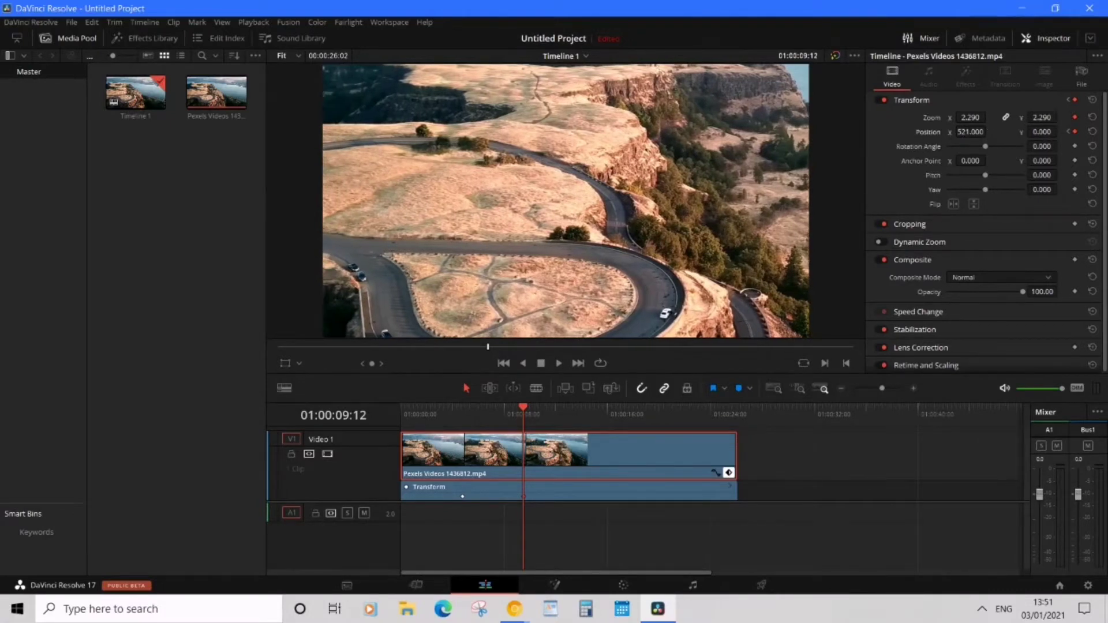
left_click_drag(1042, 131, 1061, 132)
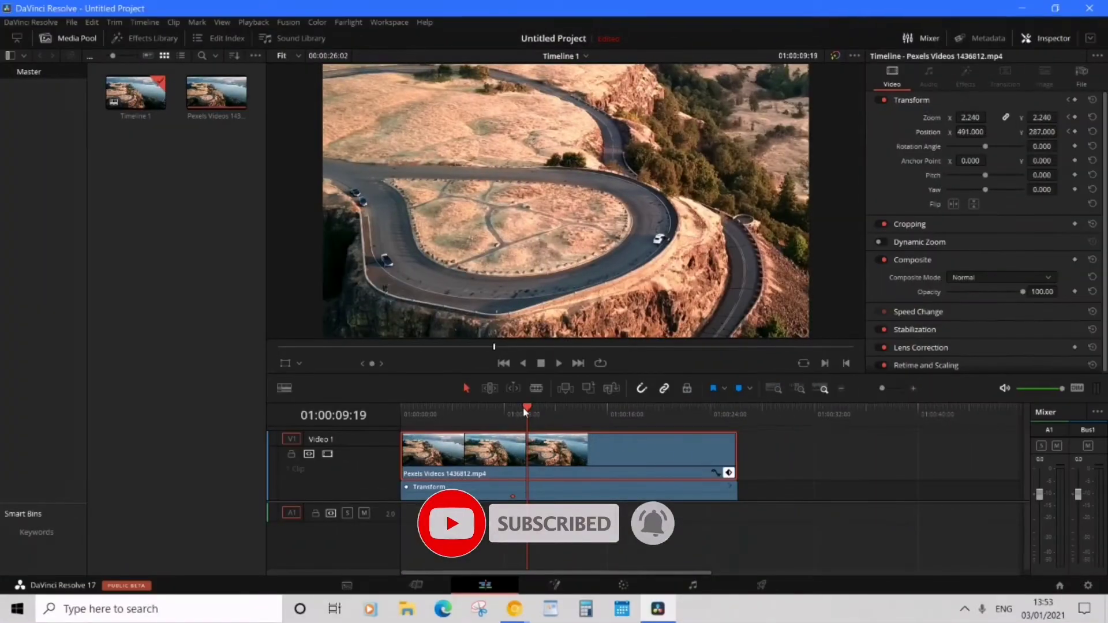
left_click(462, 411)
left_click(558, 363)
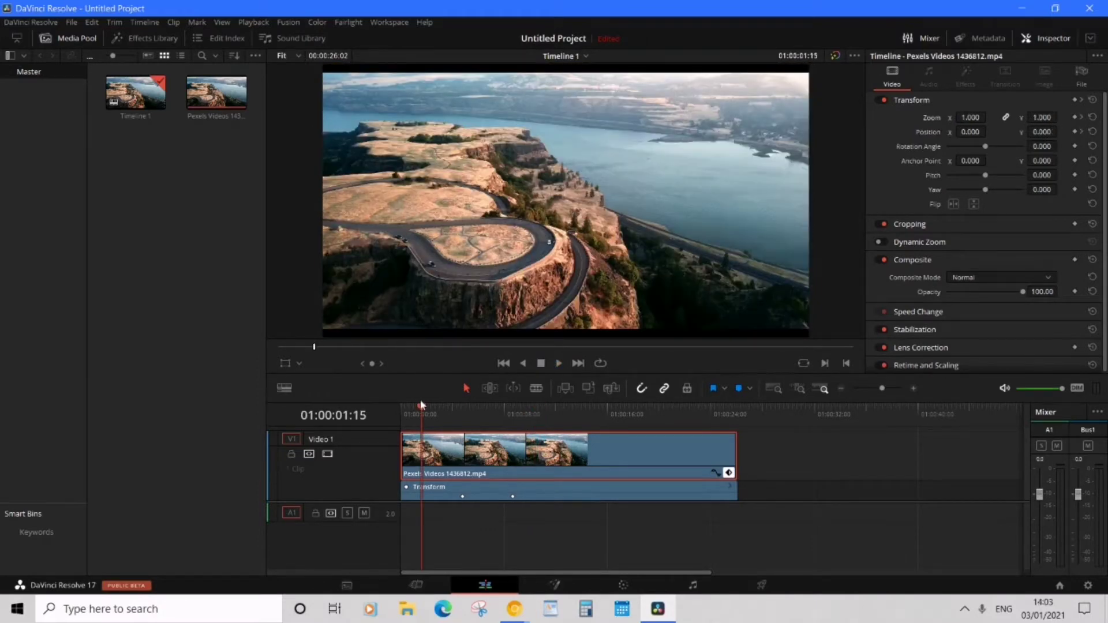
left_click_drag(421, 406, 589, 419)
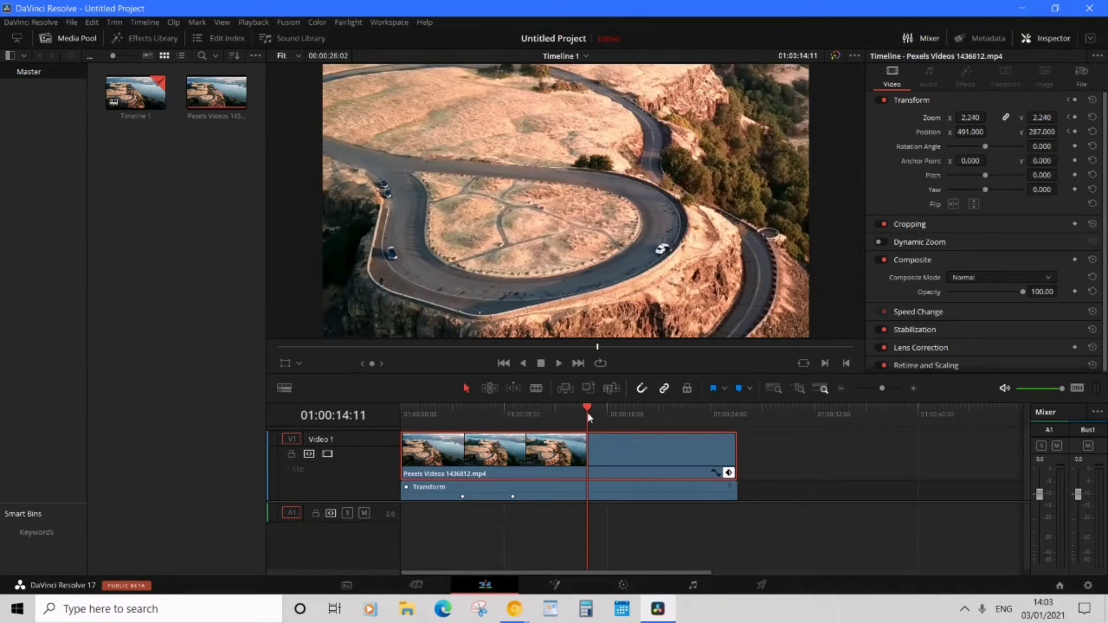
At 01:00:13:15, keyframe Zoom back to 1, 1 and Position to 0, 0.
left_click_drag(587, 411, 577, 412)
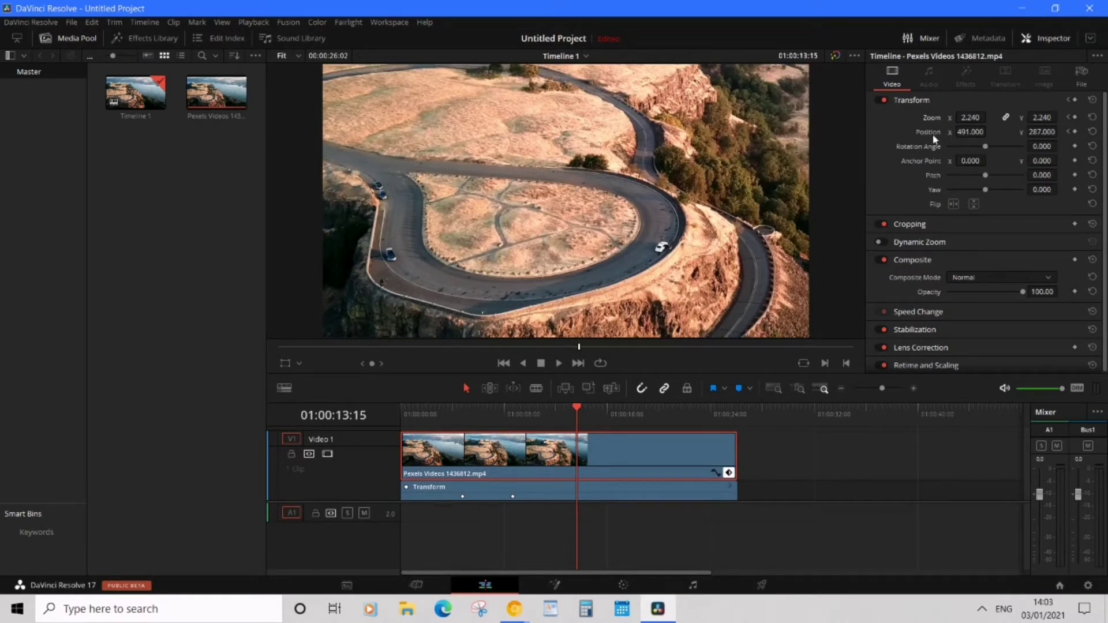
left_click(1075, 118)
left_click(969, 117)
left_click(969, 117)
type("2.2801")
left_click(1041, 118)
type("1")
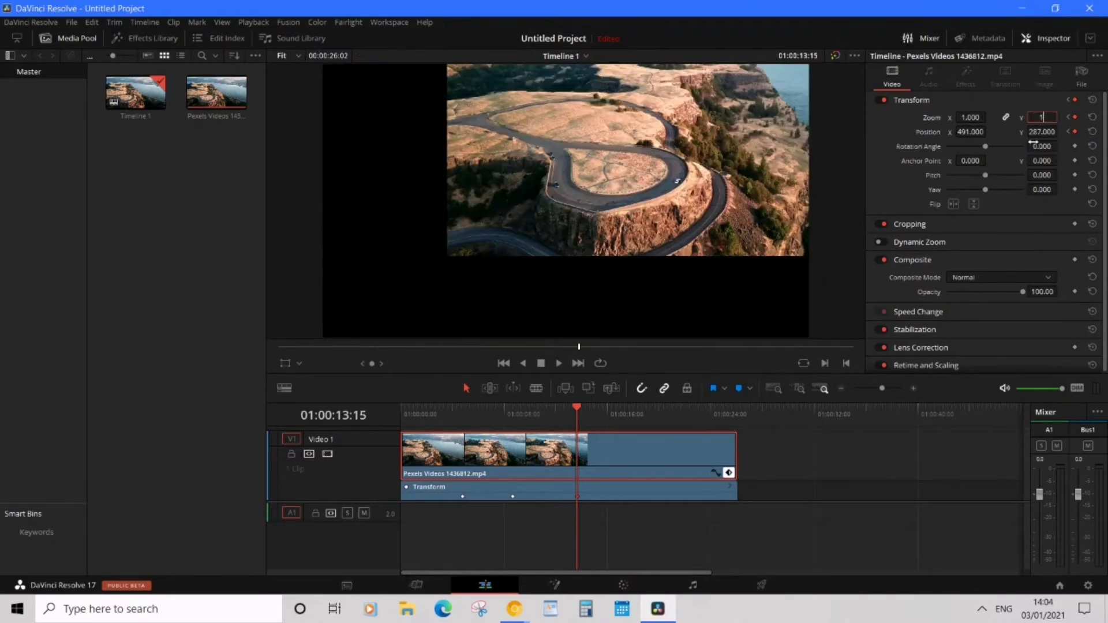
left_click(977, 131)
left_click(1039, 132)
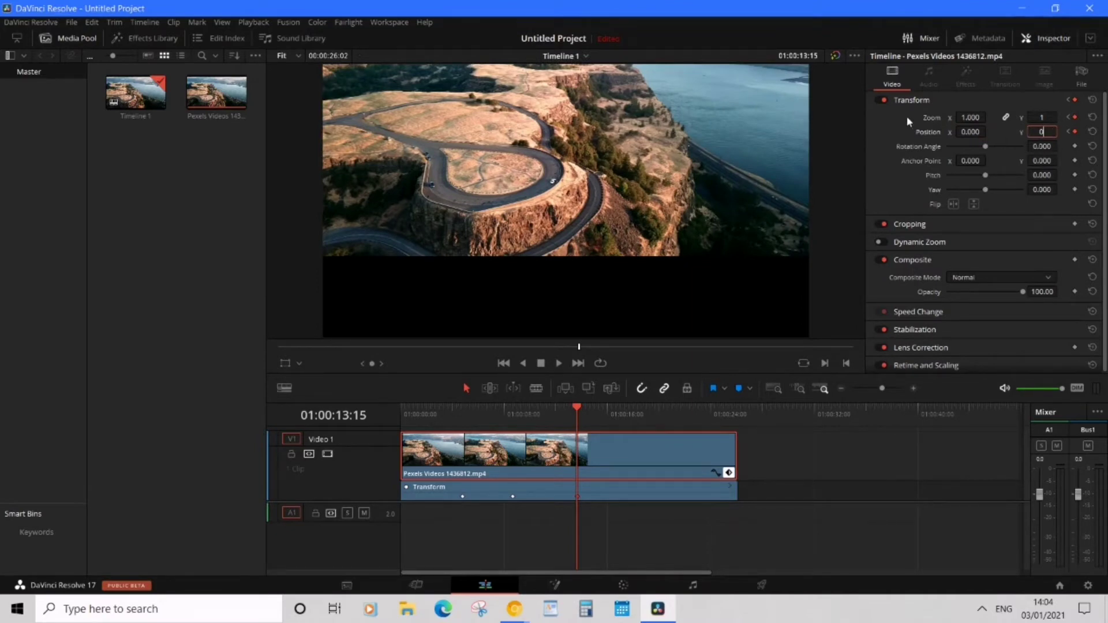
key("Return")
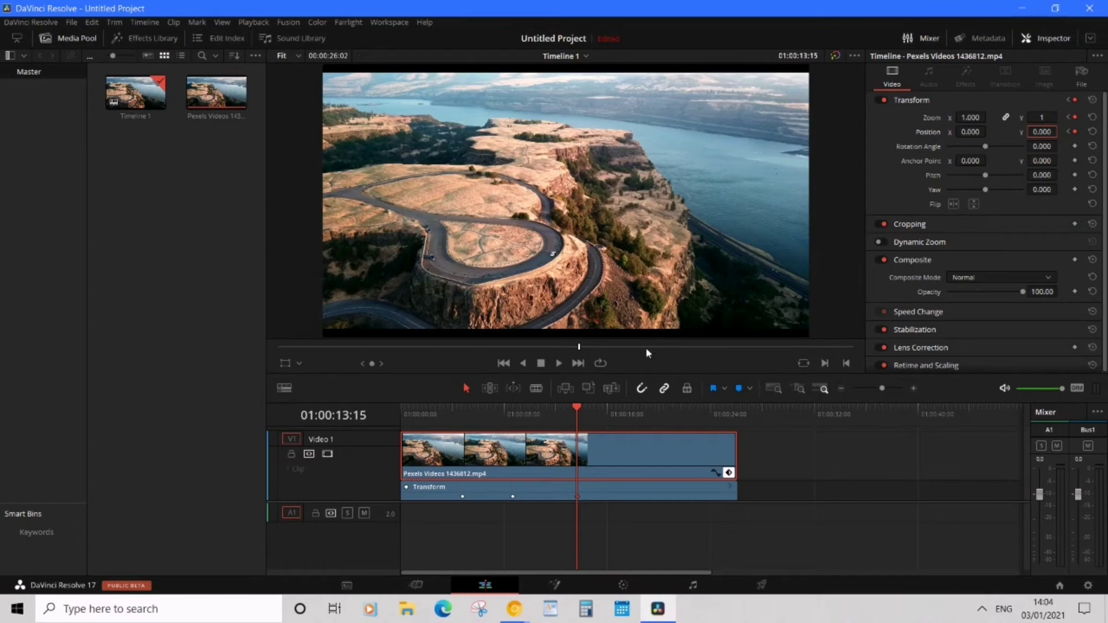
Scrub the animation around 5 and 10 s, then drag a Transform keyframe later to lengthen the hold.
left_click_drag(575, 408, 603, 422)
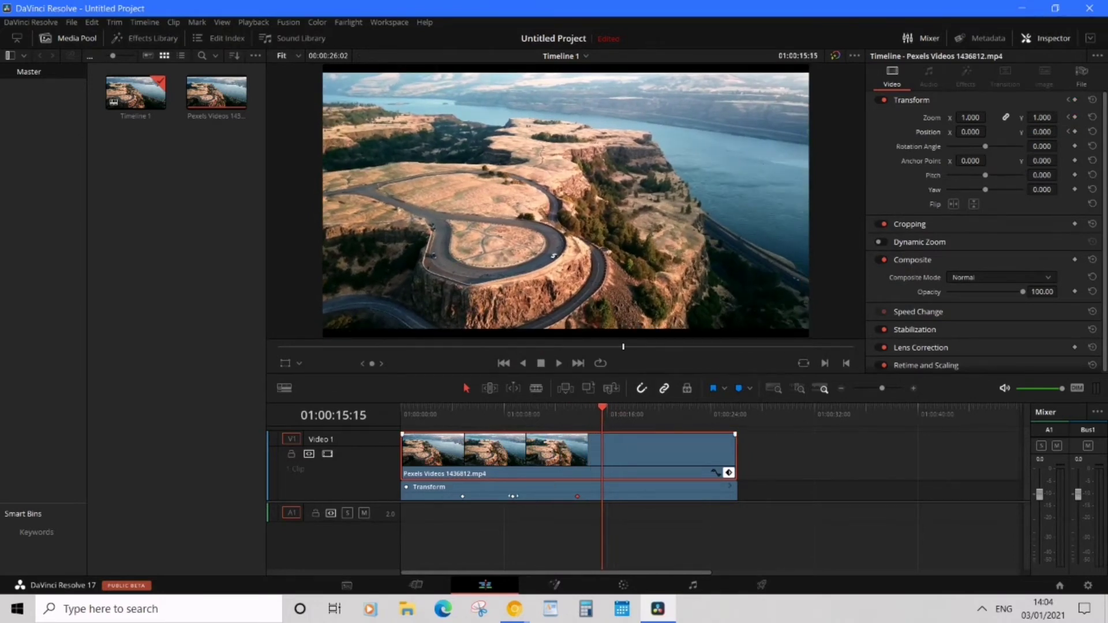
mouse_move(591, 417)
left_mouse_down()
mouse_move(521, 410)
mouse_move(603, 415)
left_mouse_up()
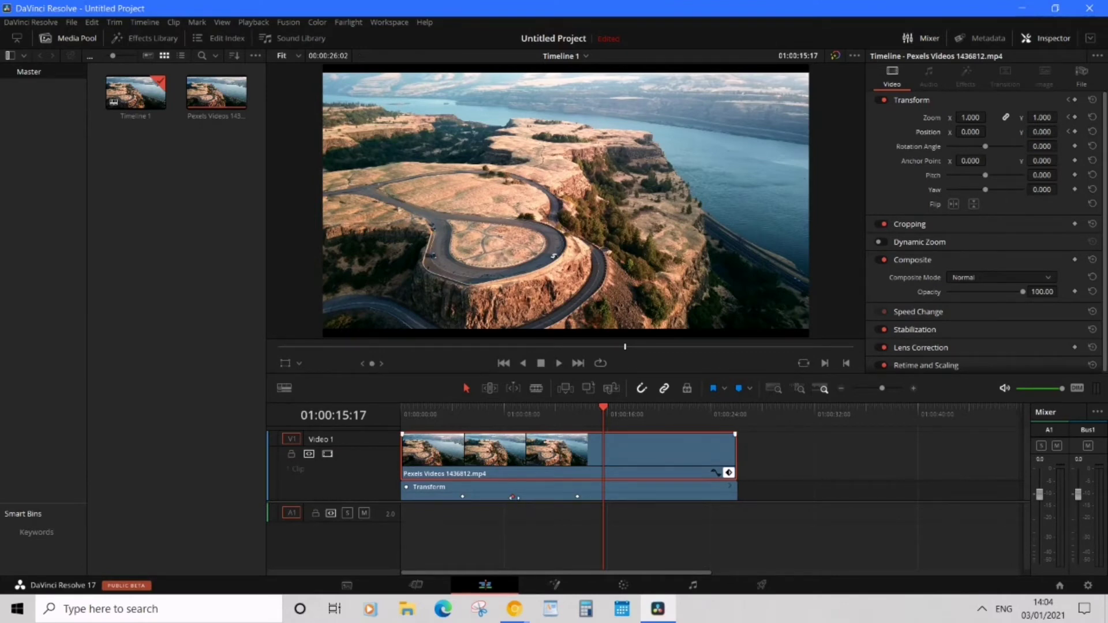
left_click_drag(513, 496, 545, 497)
left_click_drag(600, 402, 417, 411)
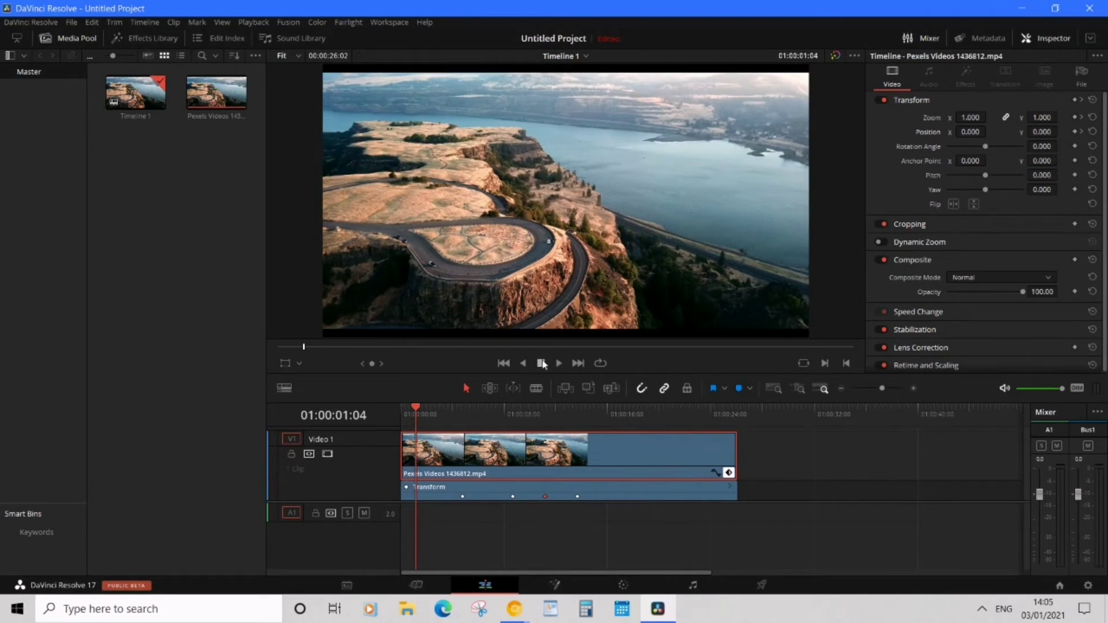
left_click(555, 362)
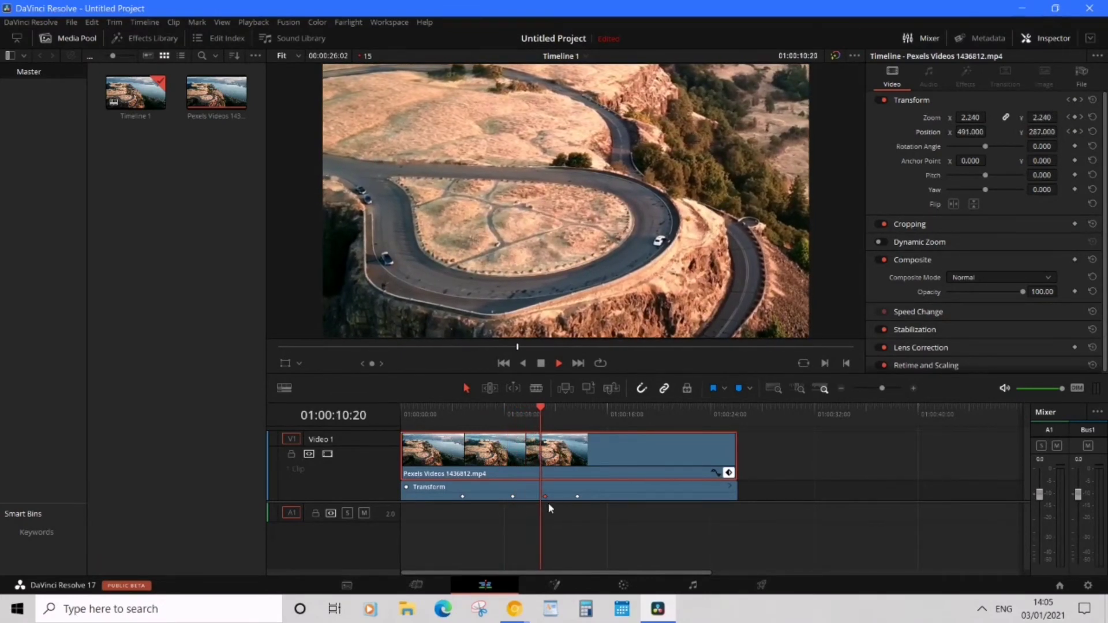
left_click(547, 497)
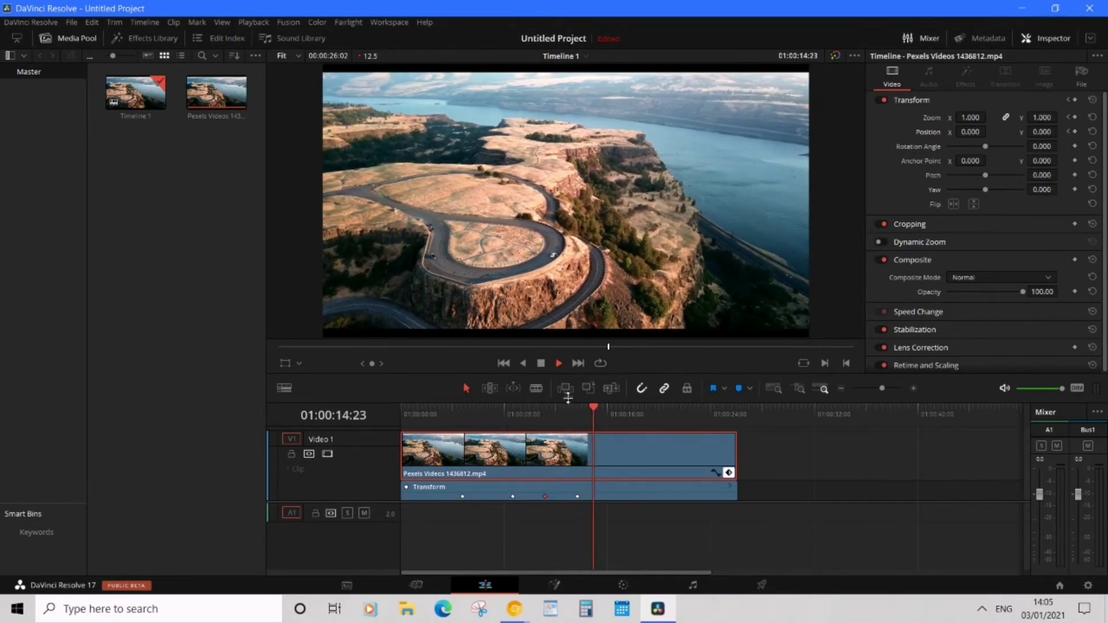
left_click(542, 364)
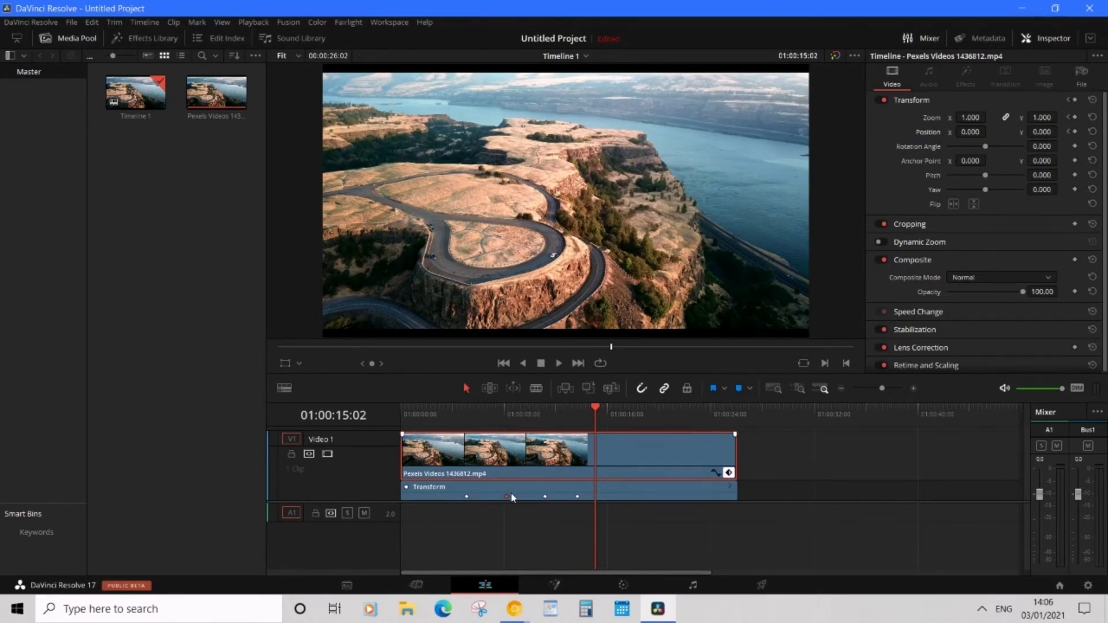
Nudge the zoom-in keyframe slightly earlier, then play the animation back from the start.
left_click_drag(506, 496, 494, 497)
left_click(578, 497)
left_click_drag(593, 412, 446, 413)
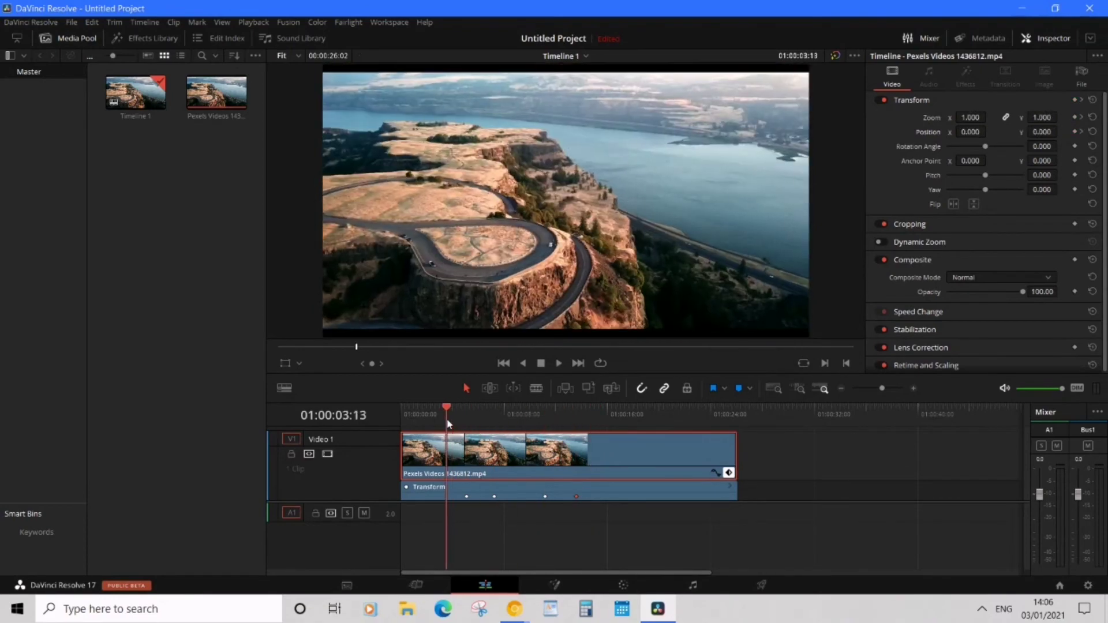
left_click(552, 366)
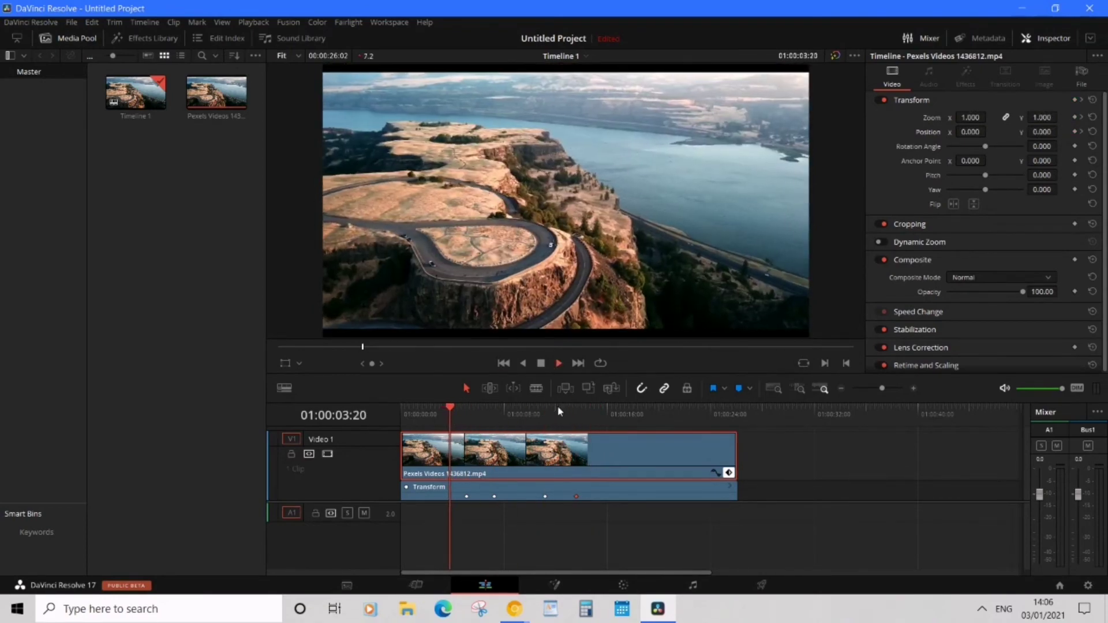